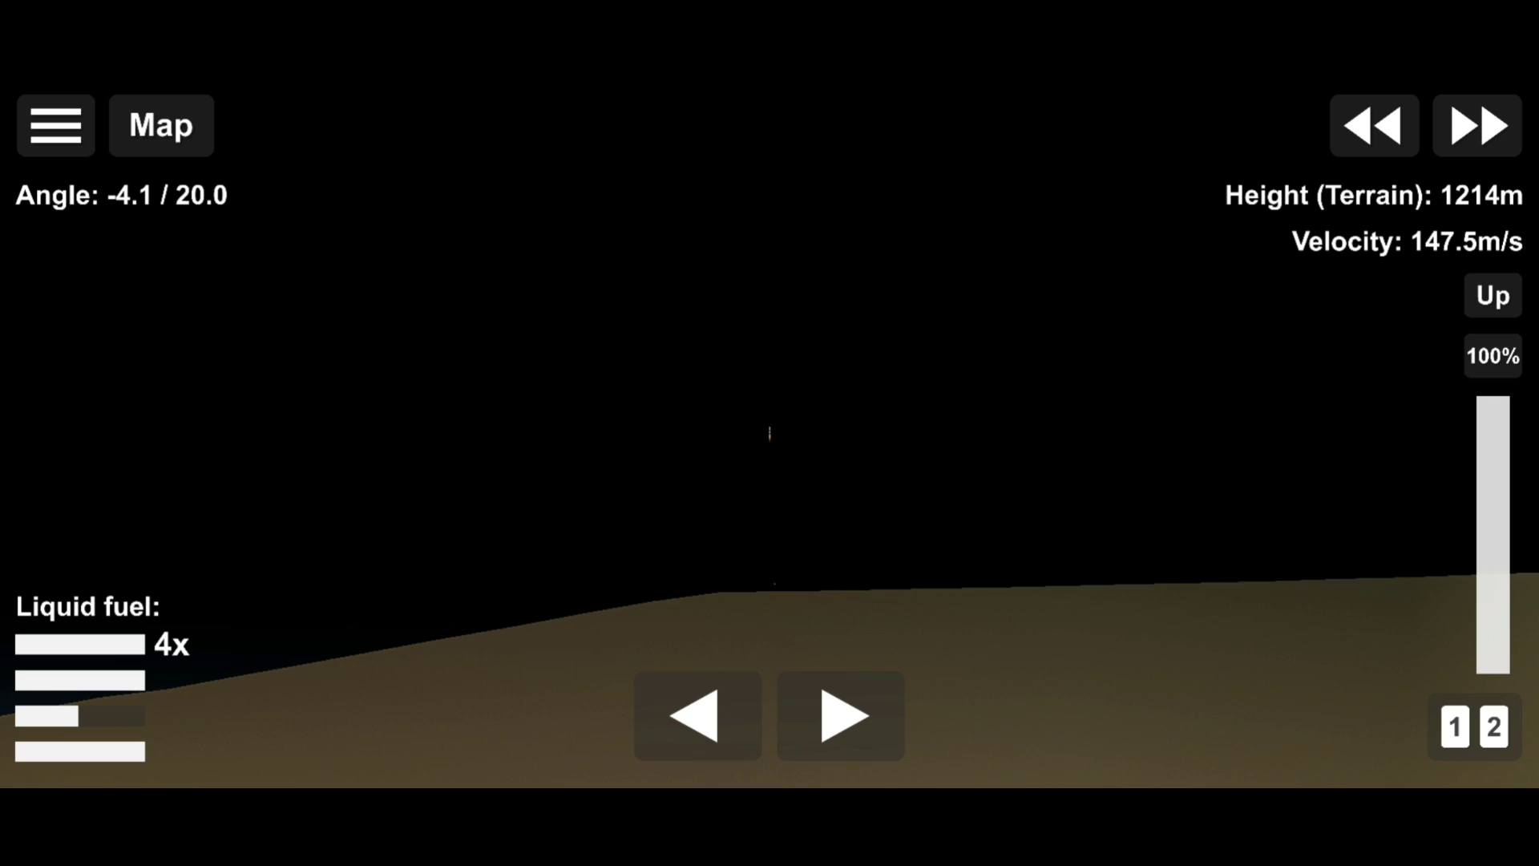
# Tilt the Falcon 9 left three times, then correct pitch slightly right, climbing toward 80 km
pyautogui.click(698, 715)
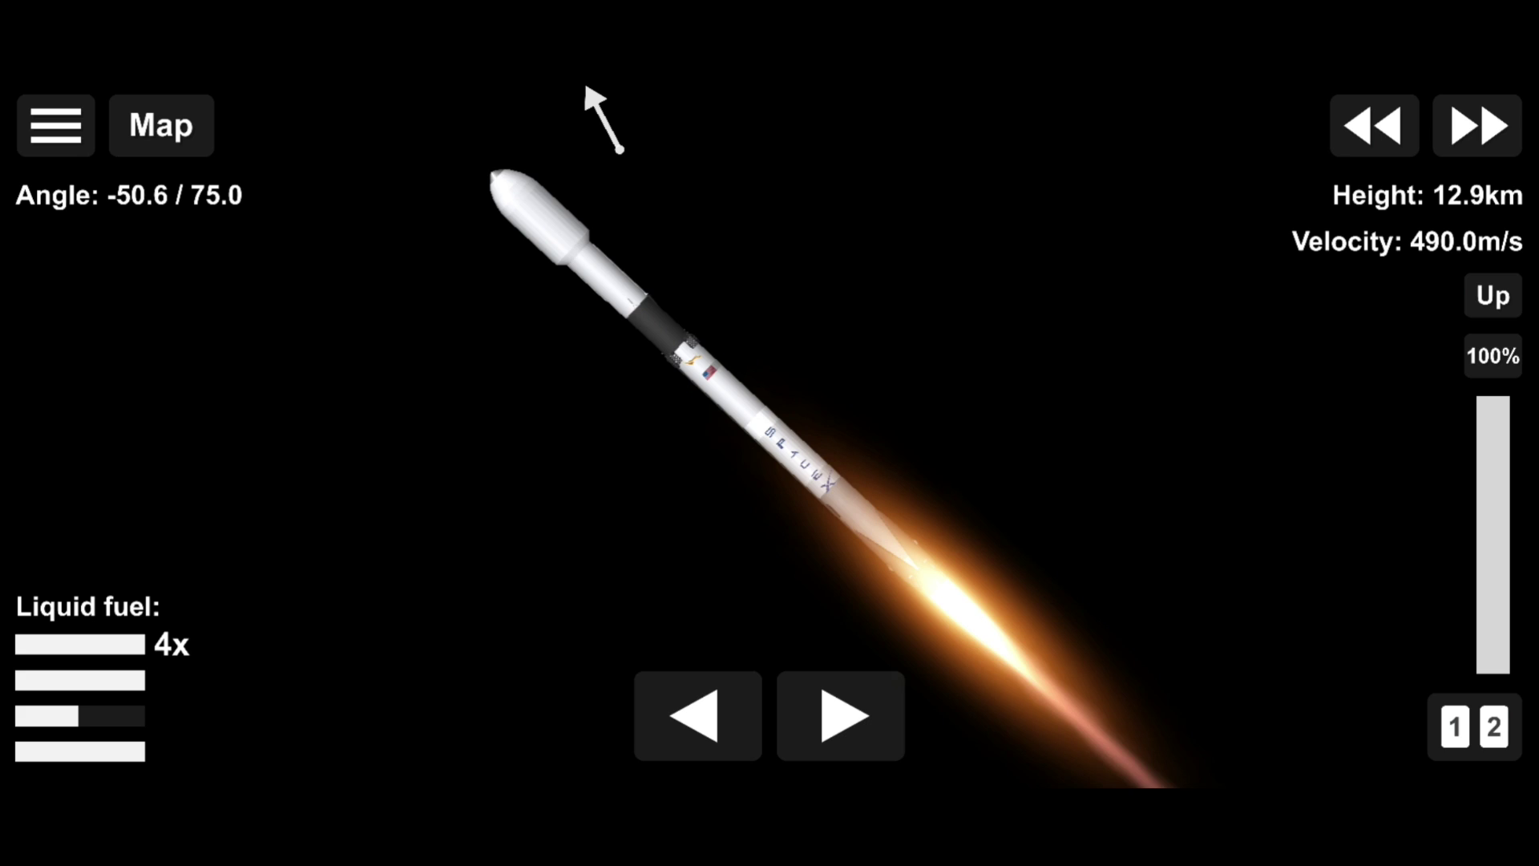
pyautogui.click(698, 716)
pyautogui.click(697, 716)
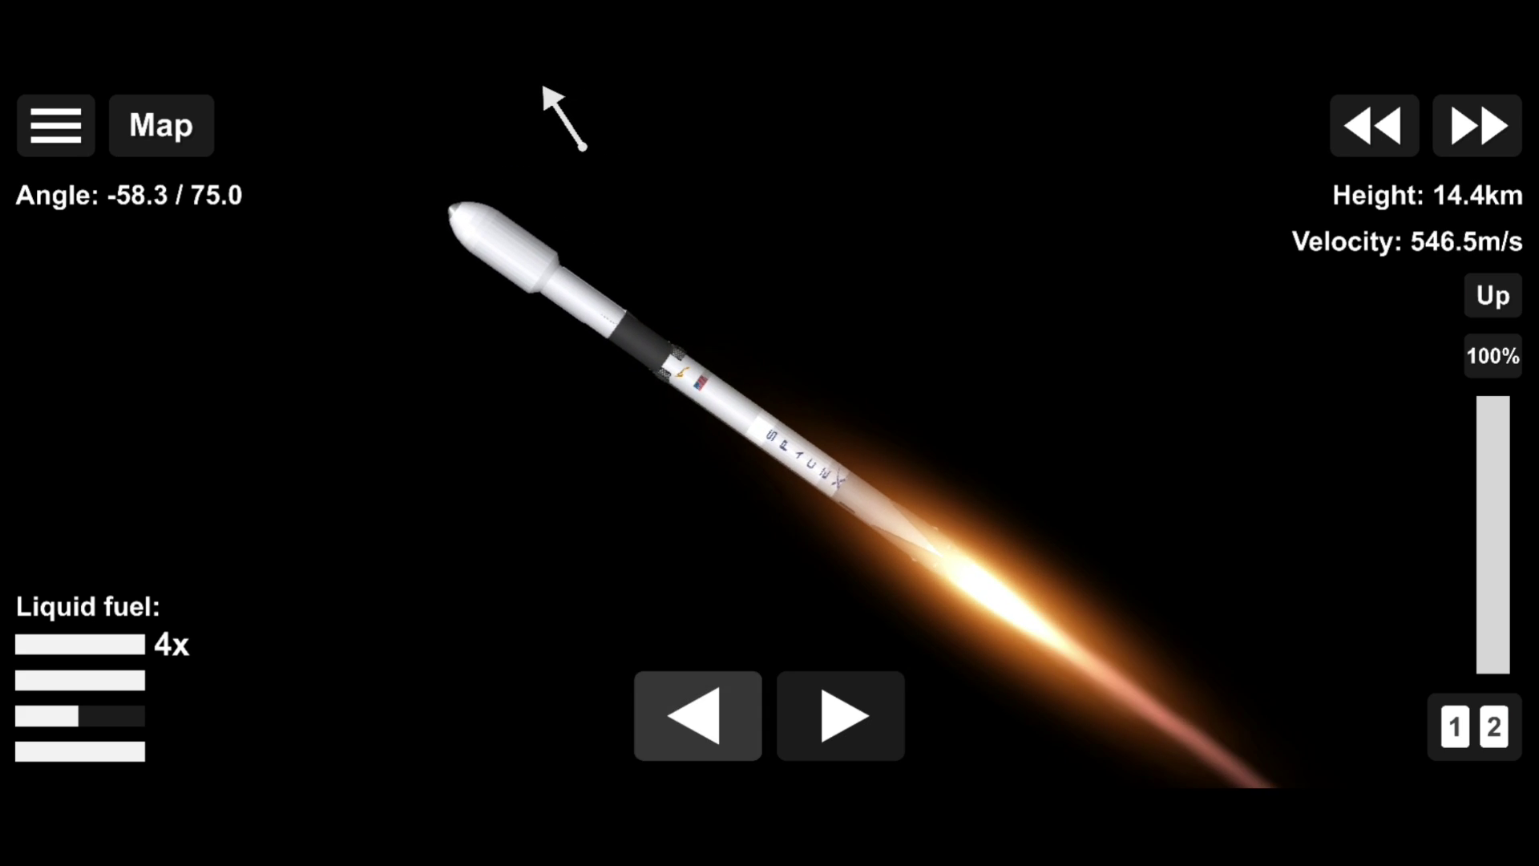
pyautogui.click(841, 716)
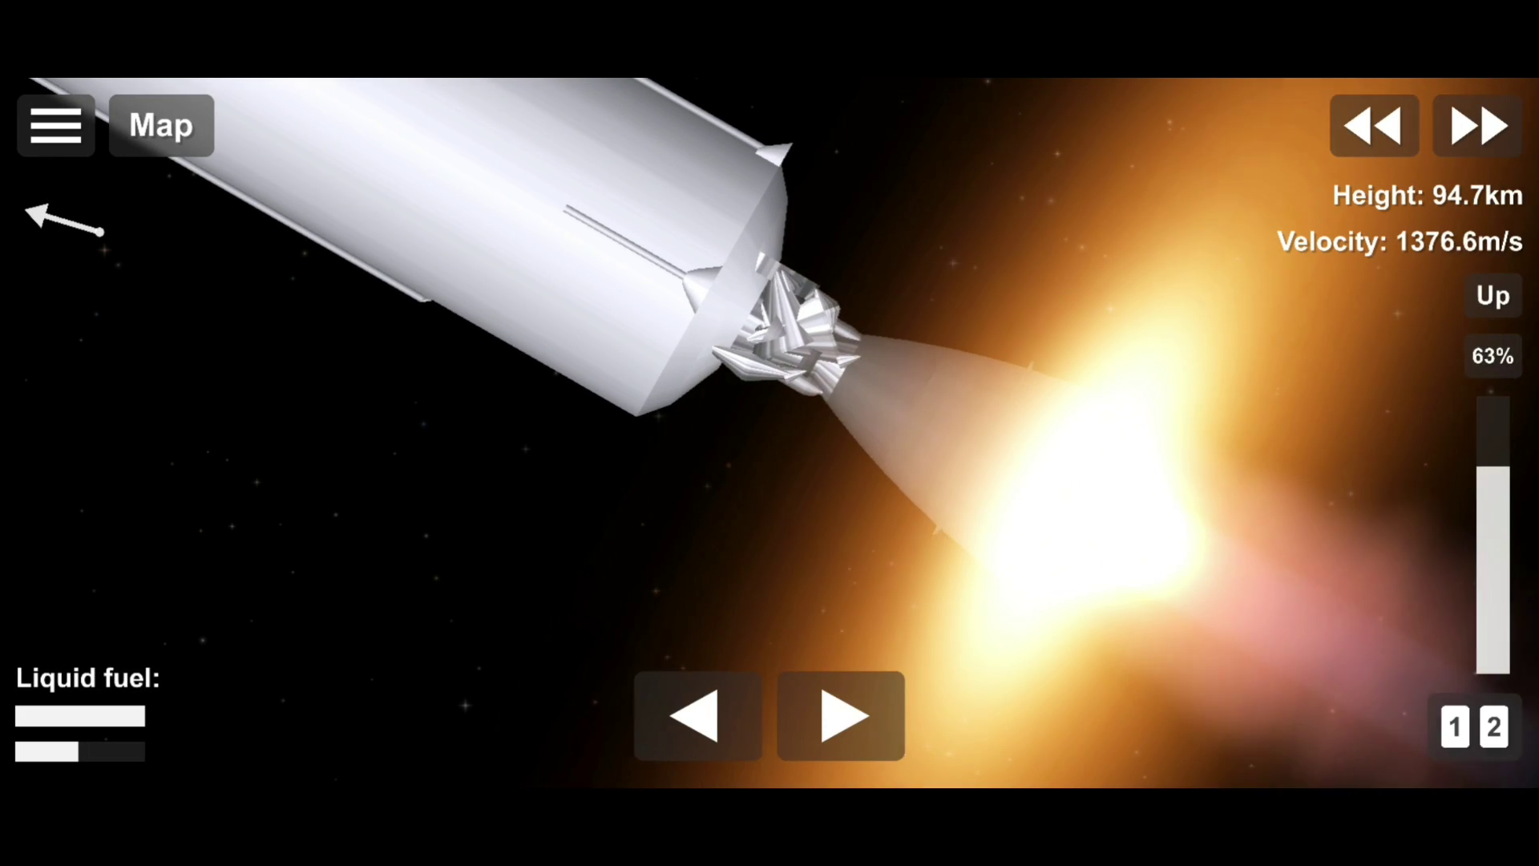
# Throttle the second stage to 100% and jettison the fairing to expose DART
pyautogui.moveTo(1492, 499); pyautogui.dragTo(1492, 403)
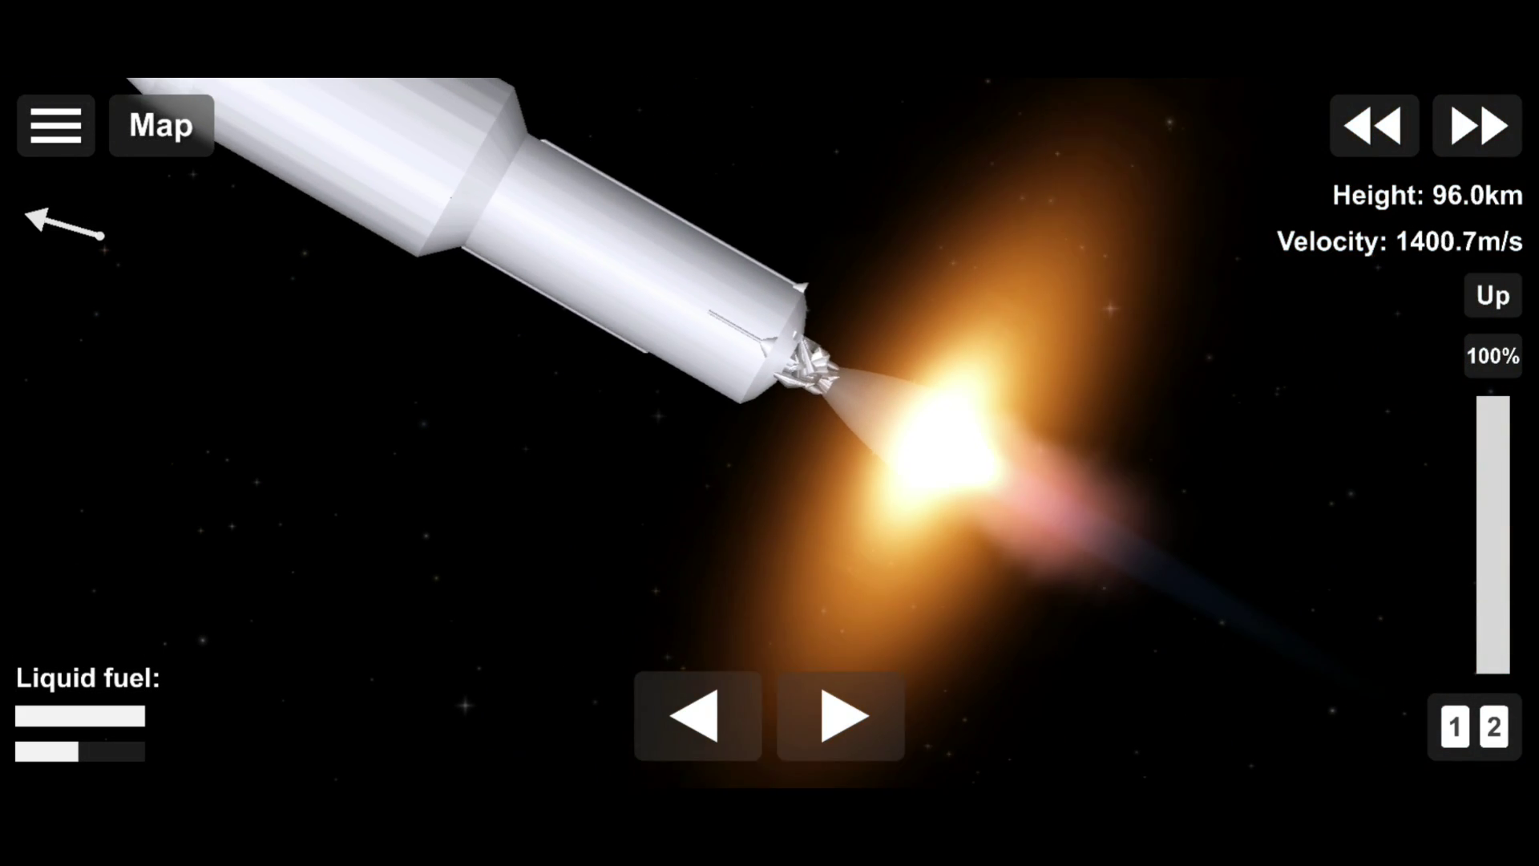
pyautogui.scroll(-8, 770, 433)
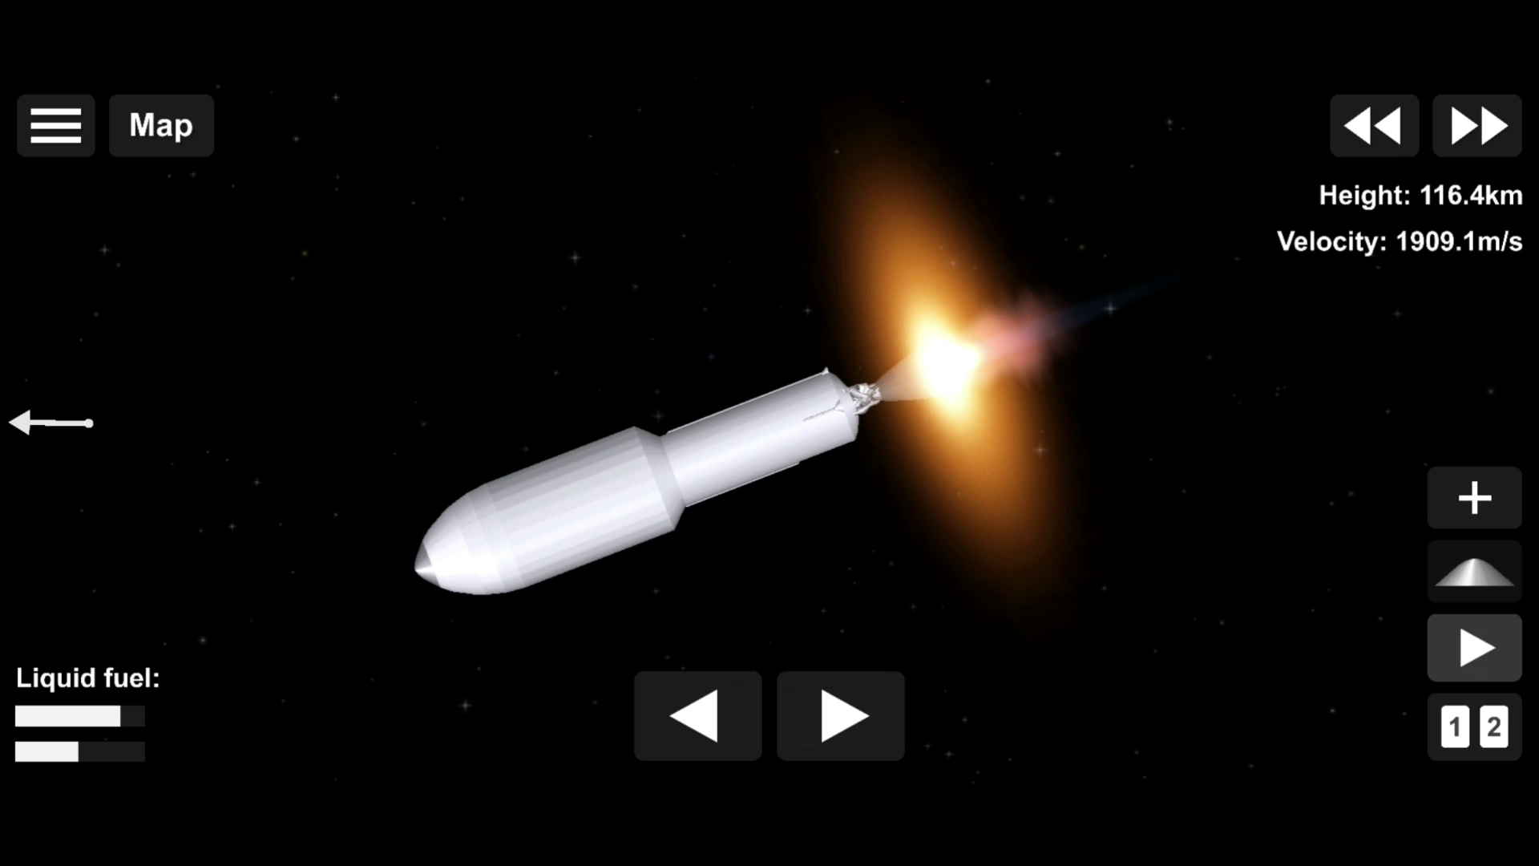
pyautogui.click(1474, 571)
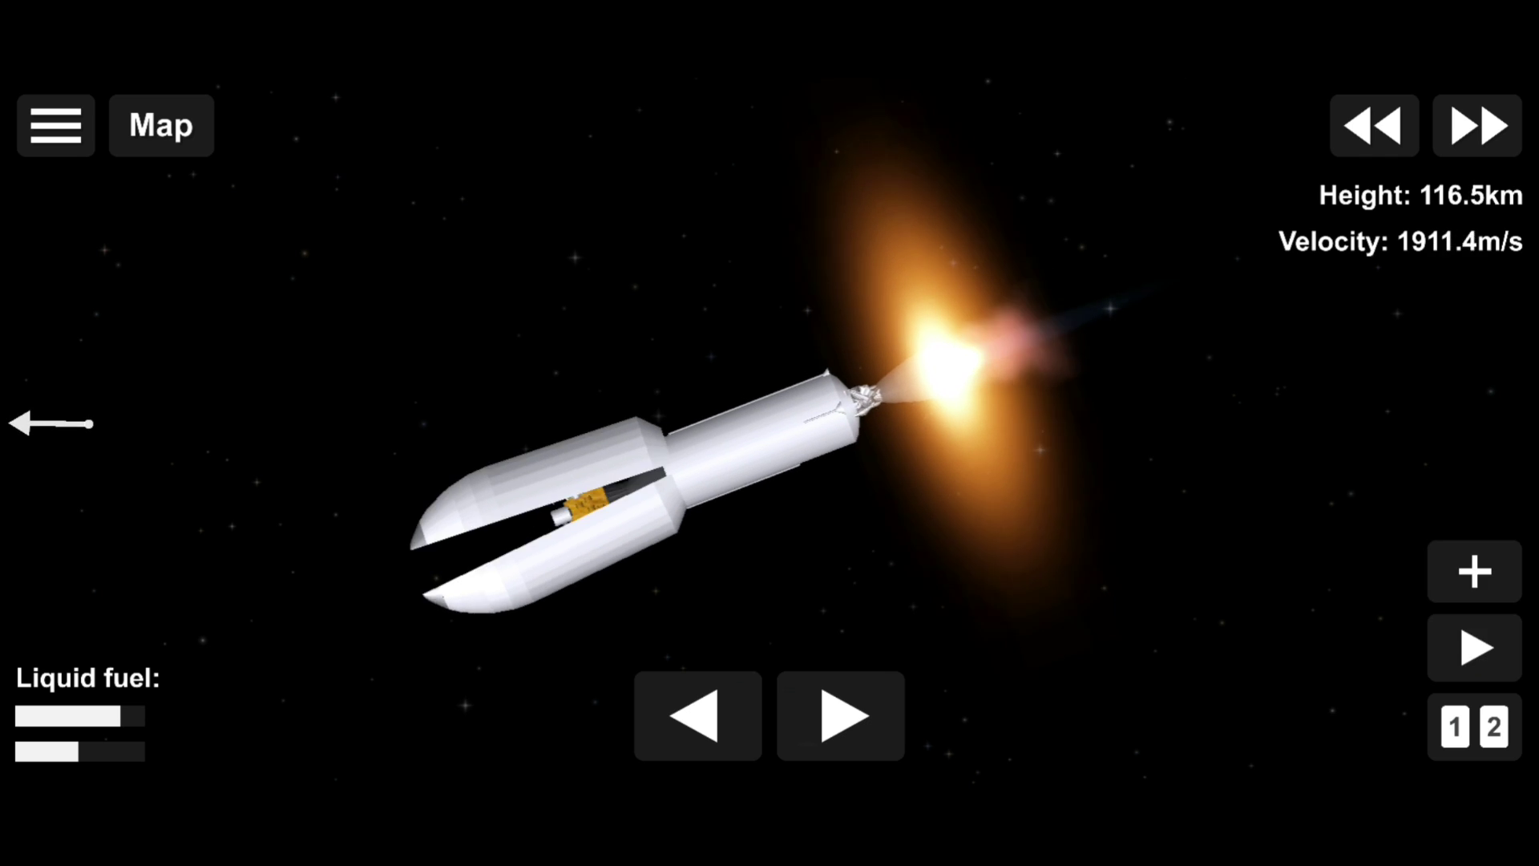
pyautogui.scroll(-5, 770, 434)
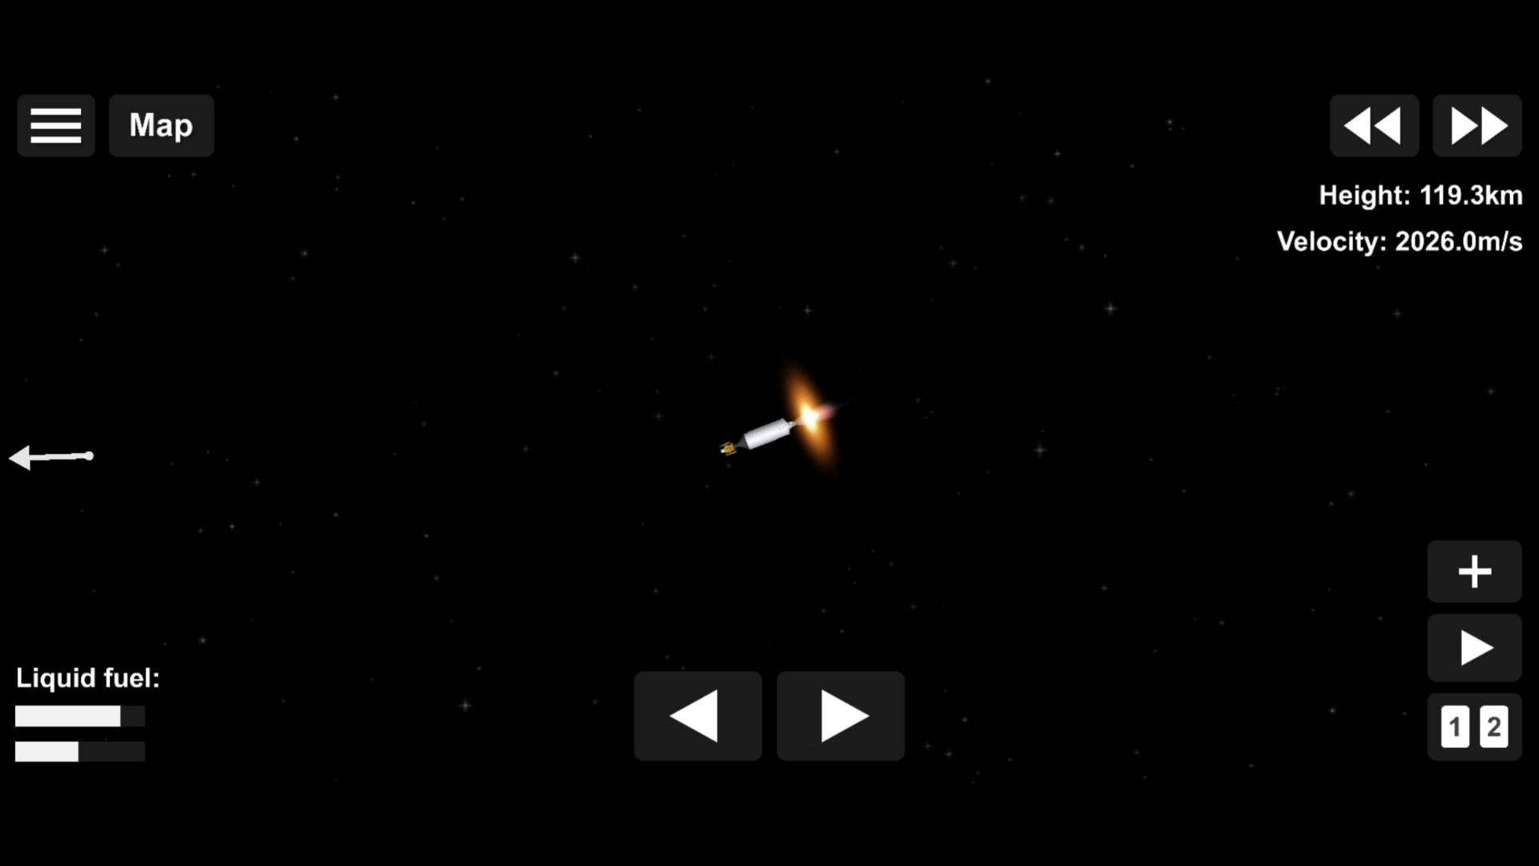
pyautogui.scroll(8, 771, 433)
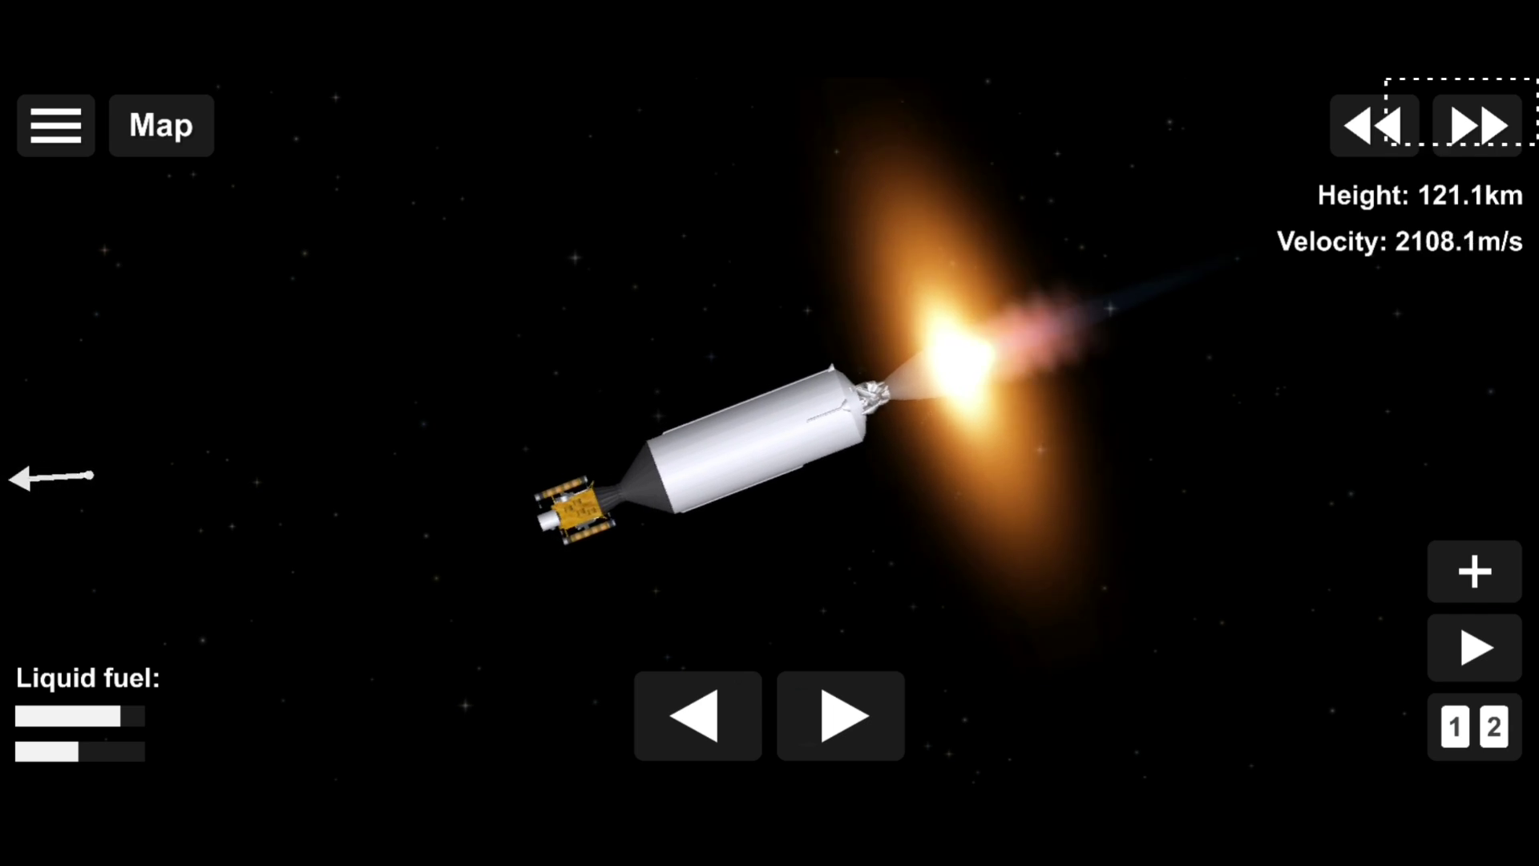
pyautogui.scroll(8, 769, 433)
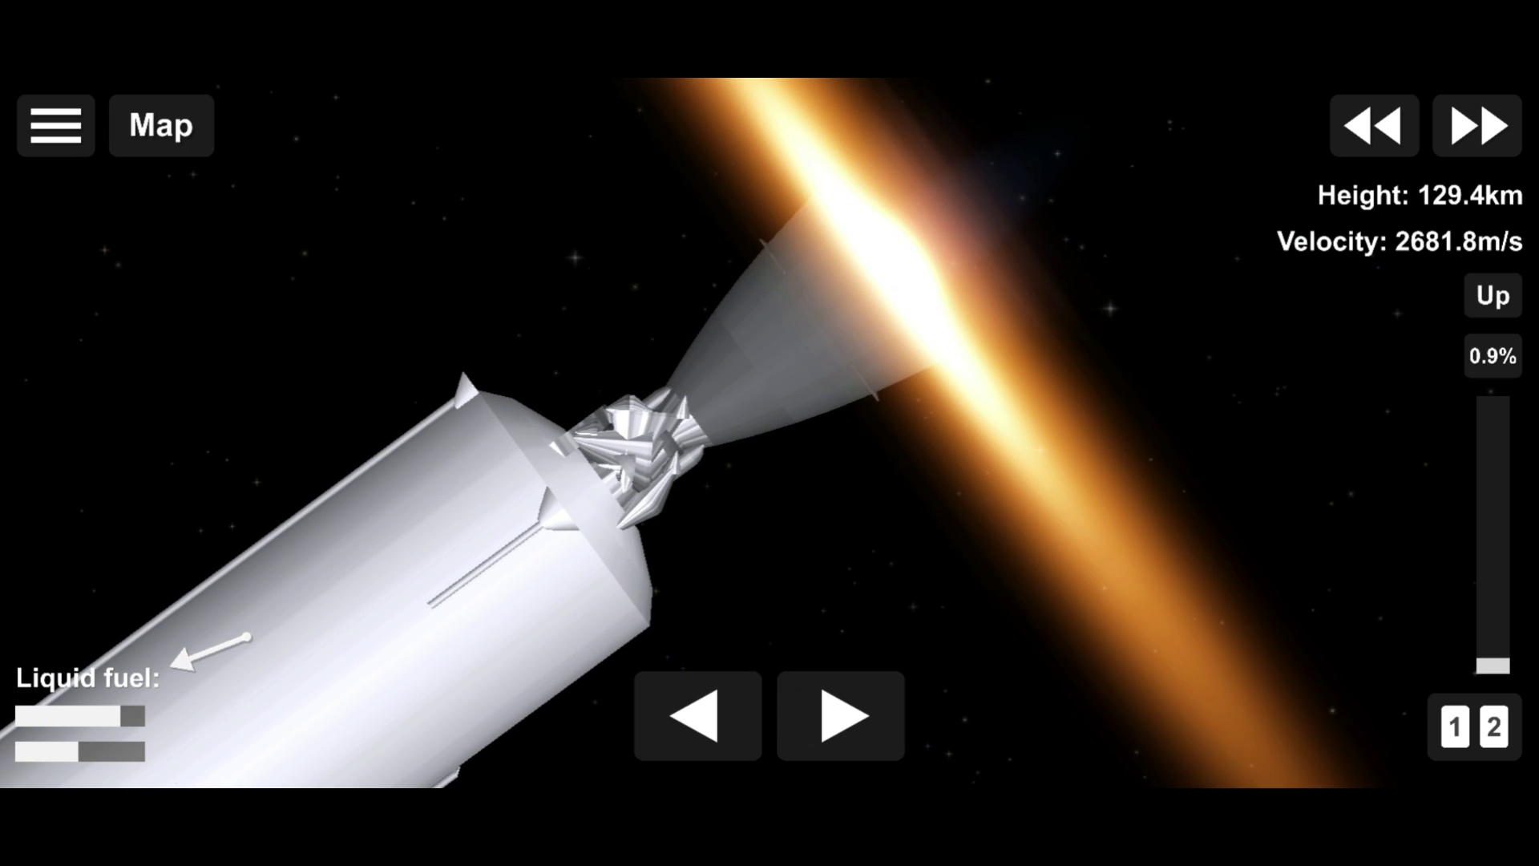
# Cut the second-stage throttle to 0% at about 130 km
pyautogui.moveTo(1491, 658); pyautogui.dragTo(1492, 675)
pyautogui.scroll(-5, 769, 433)
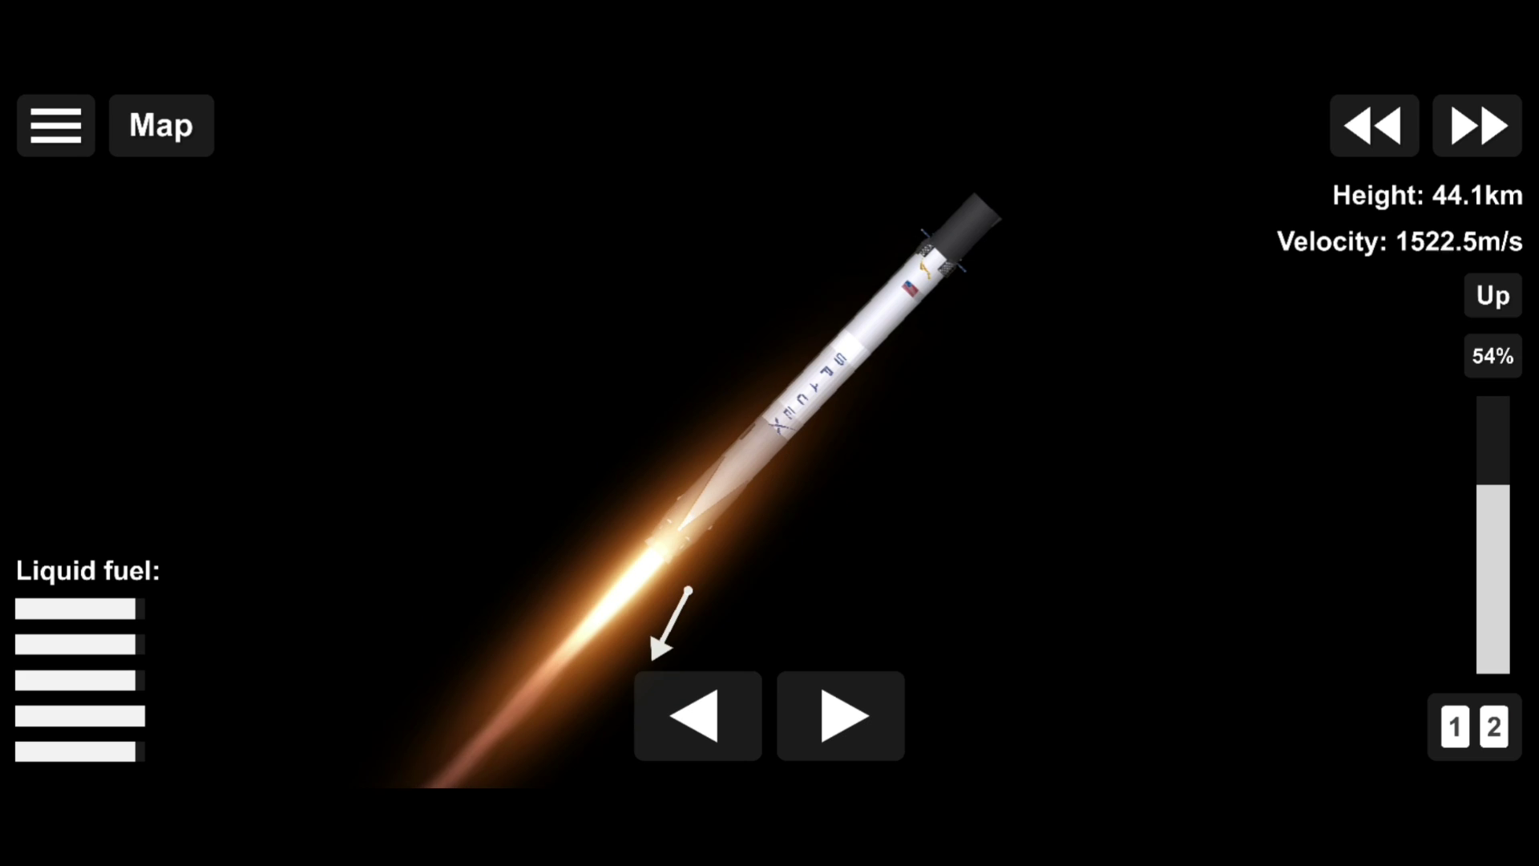
# Fire the booster at full thrust, checking its map trajectory and tilting it slightly right
pyautogui.click(161, 126)
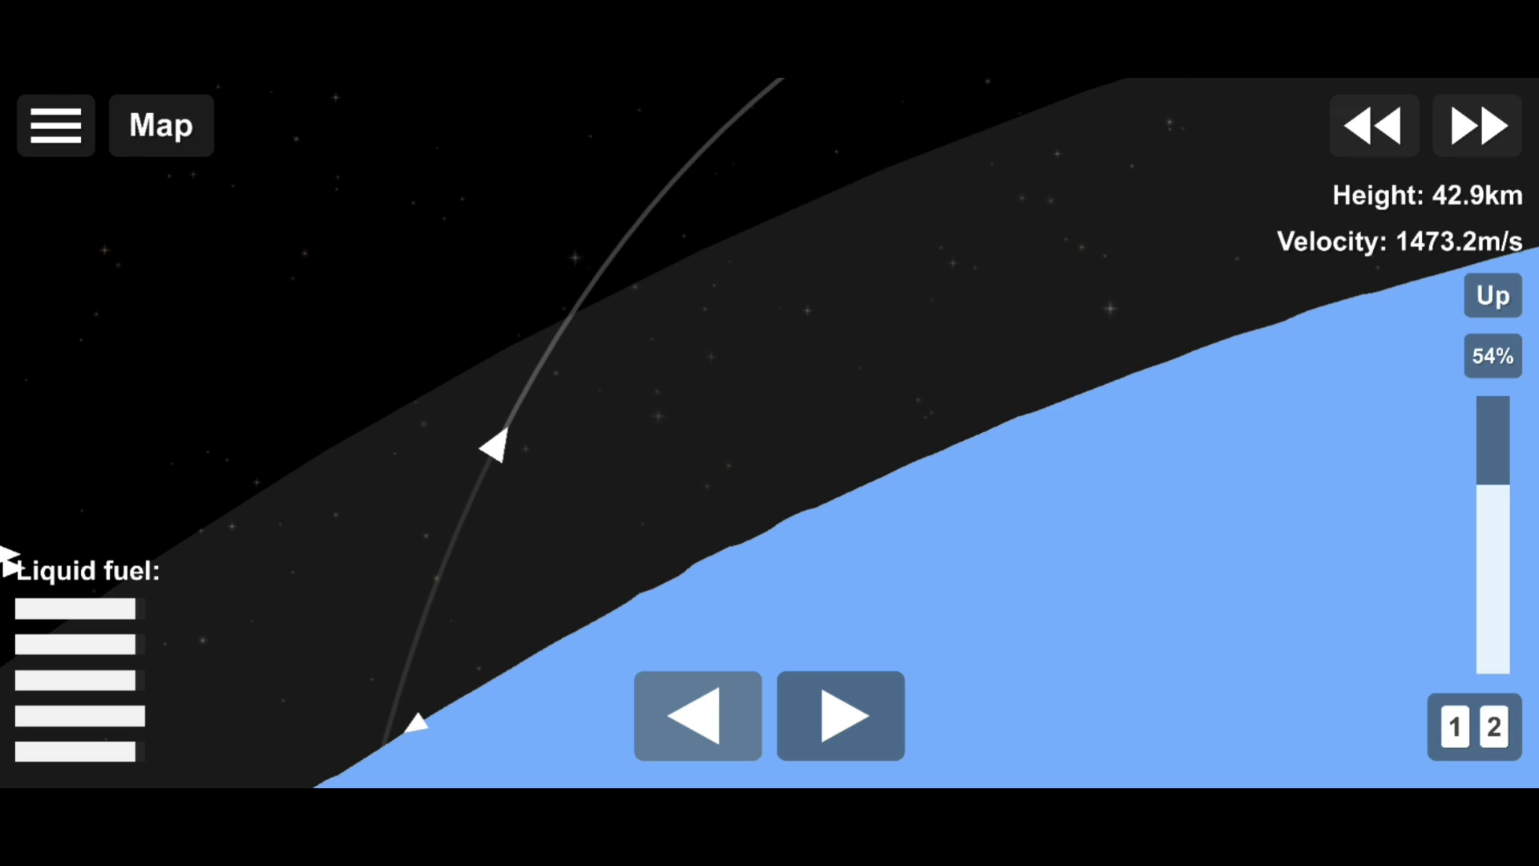
pyautogui.click(159, 126)
pyautogui.moveTo(1492, 482)
pyautogui.mouseDown()
pyautogui.moveTo(1493, 397)
pyautogui.moveTo(1492, 451)
pyautogui.mouseUp()
pyautogui.click(160, 125)
pyautogui.click(160, 125)
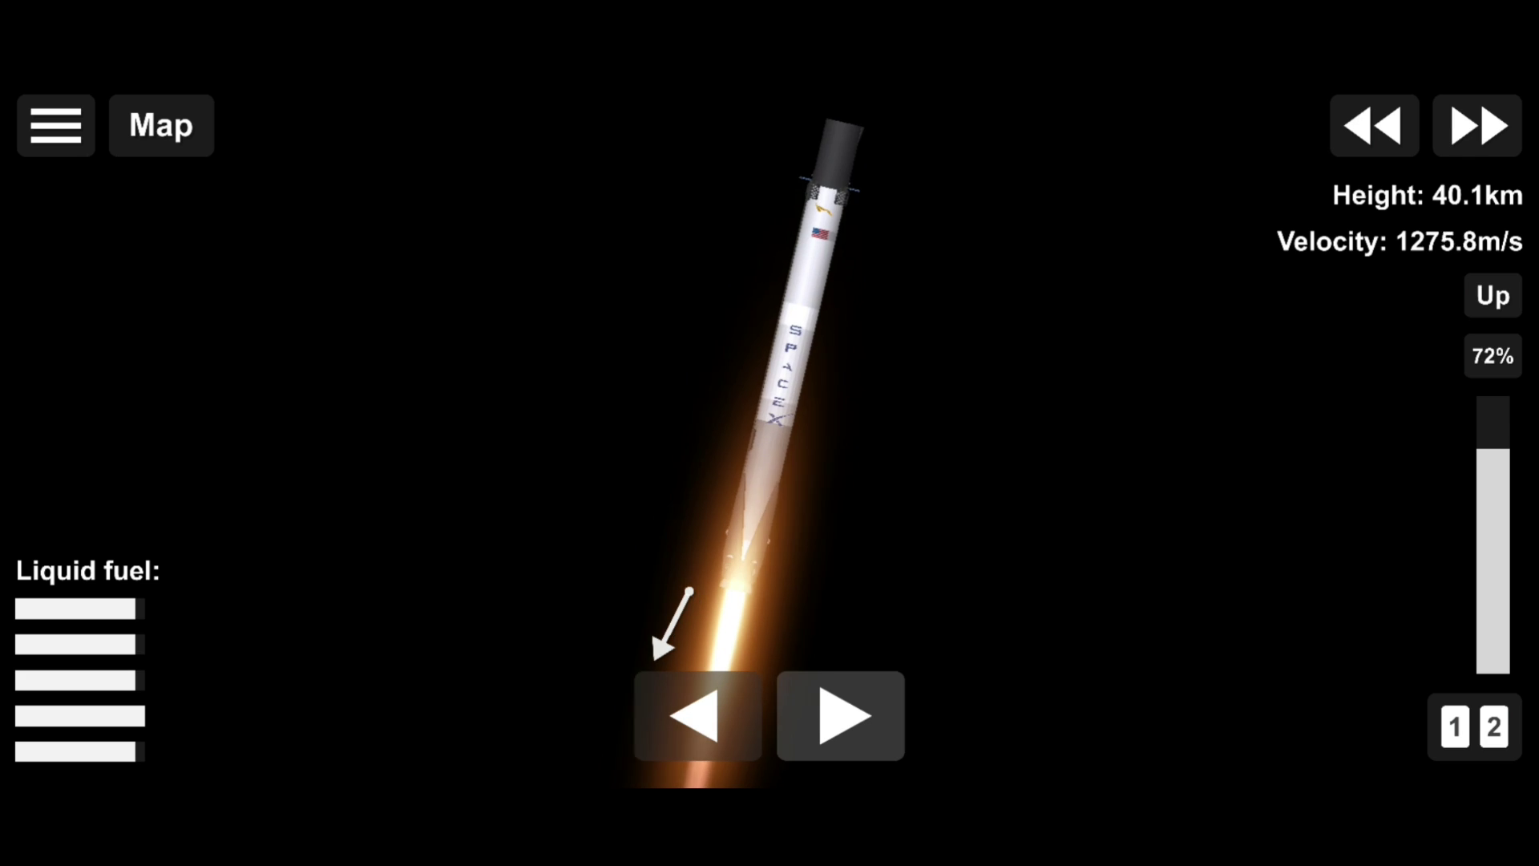
pyautogui.click(841, 716)
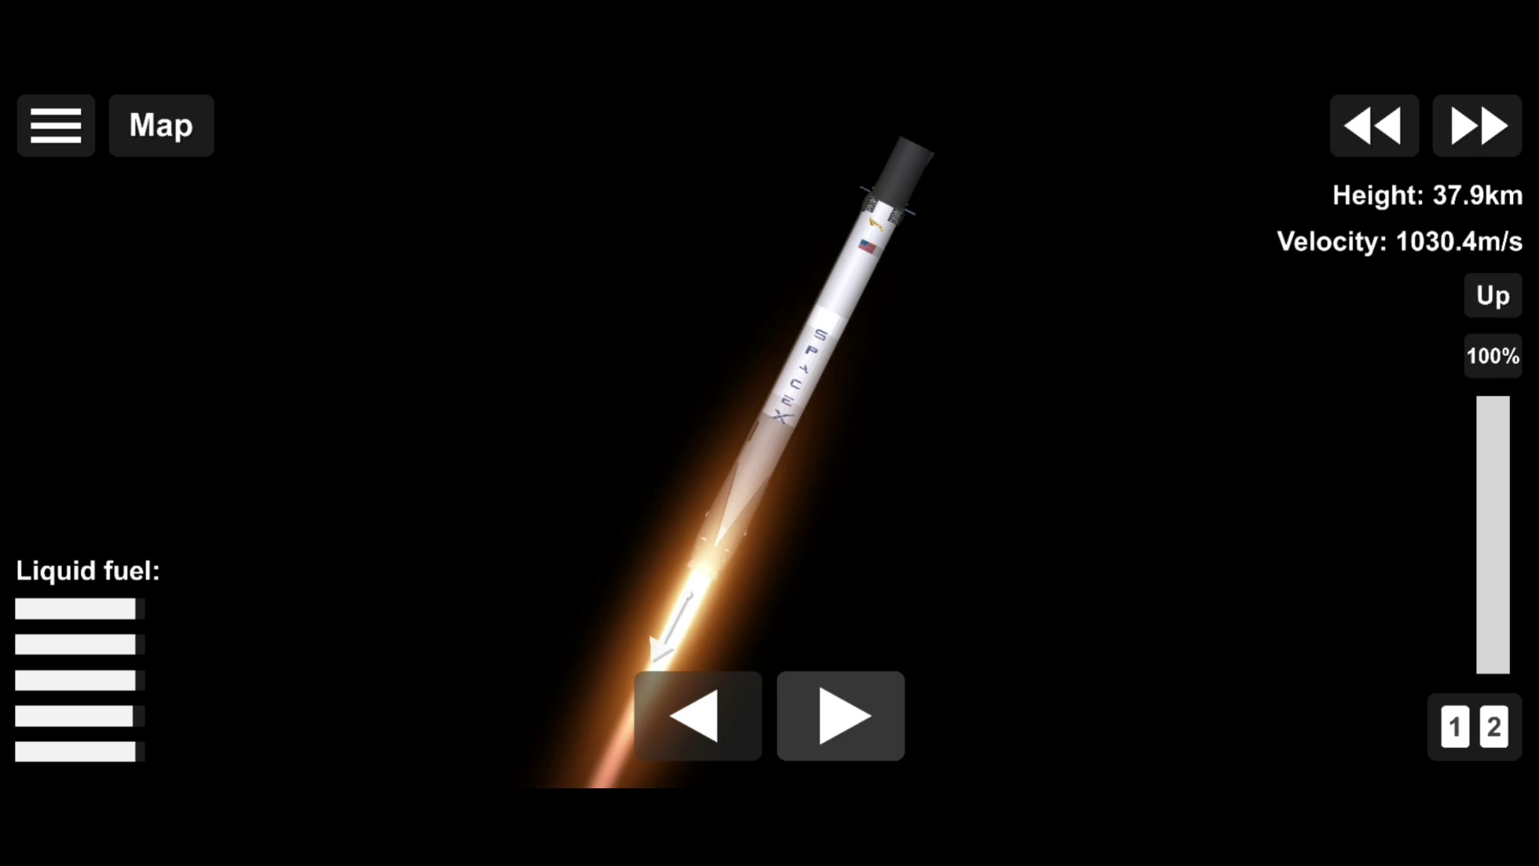
# Lower thrust, steer left, then fire the landing burn and nudge right onto the droneship
pyautogui.moveTo(1492, 403); pyautogui.dragTo(1493, 542)
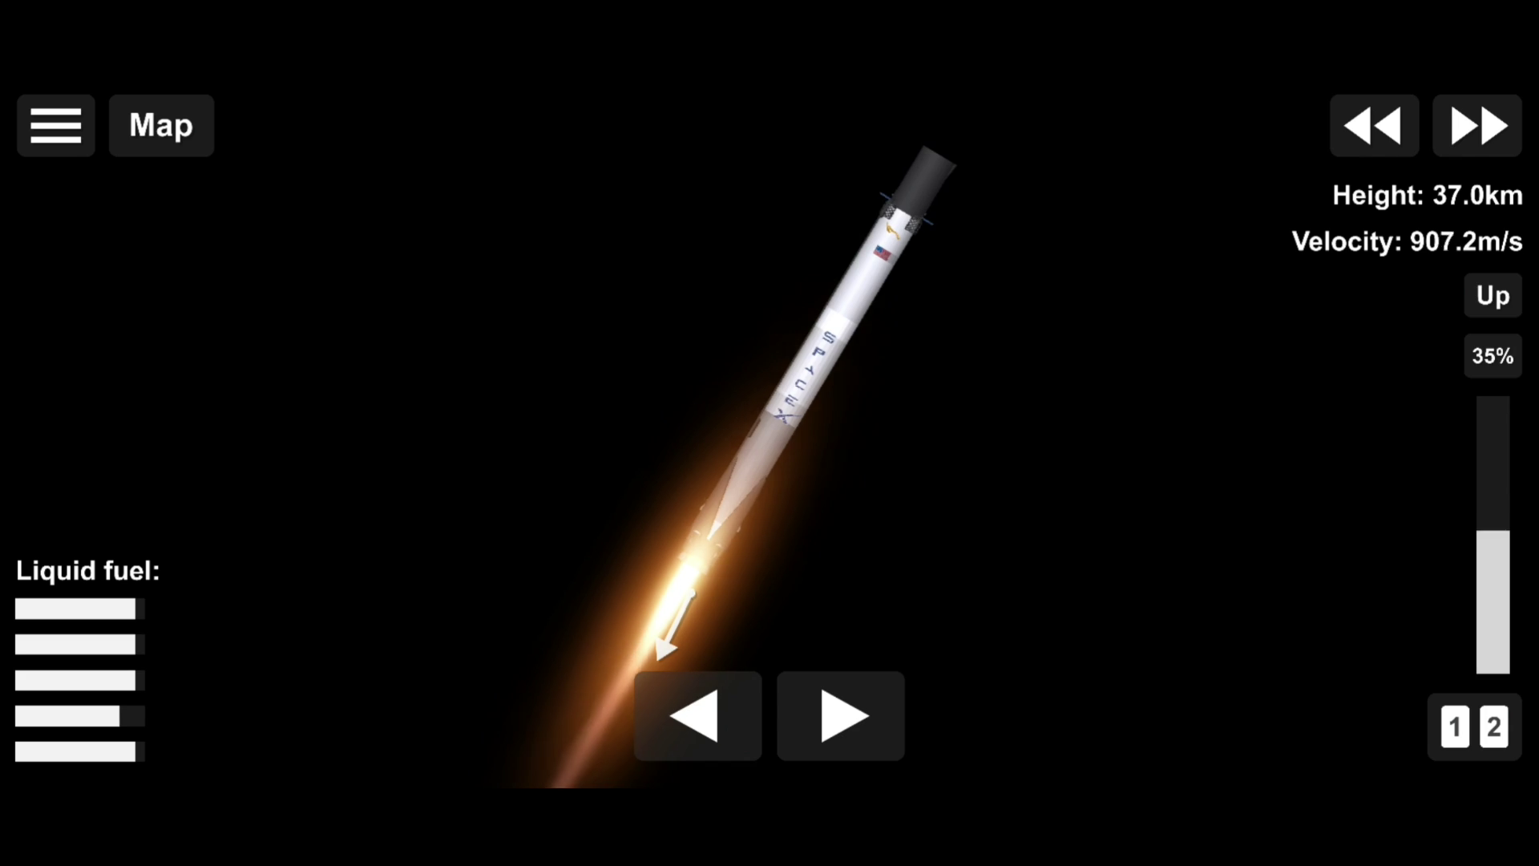
pyautogui.click(159, 125)
pyautogui.click(160, 125)
pyautogui.click(698, 718)
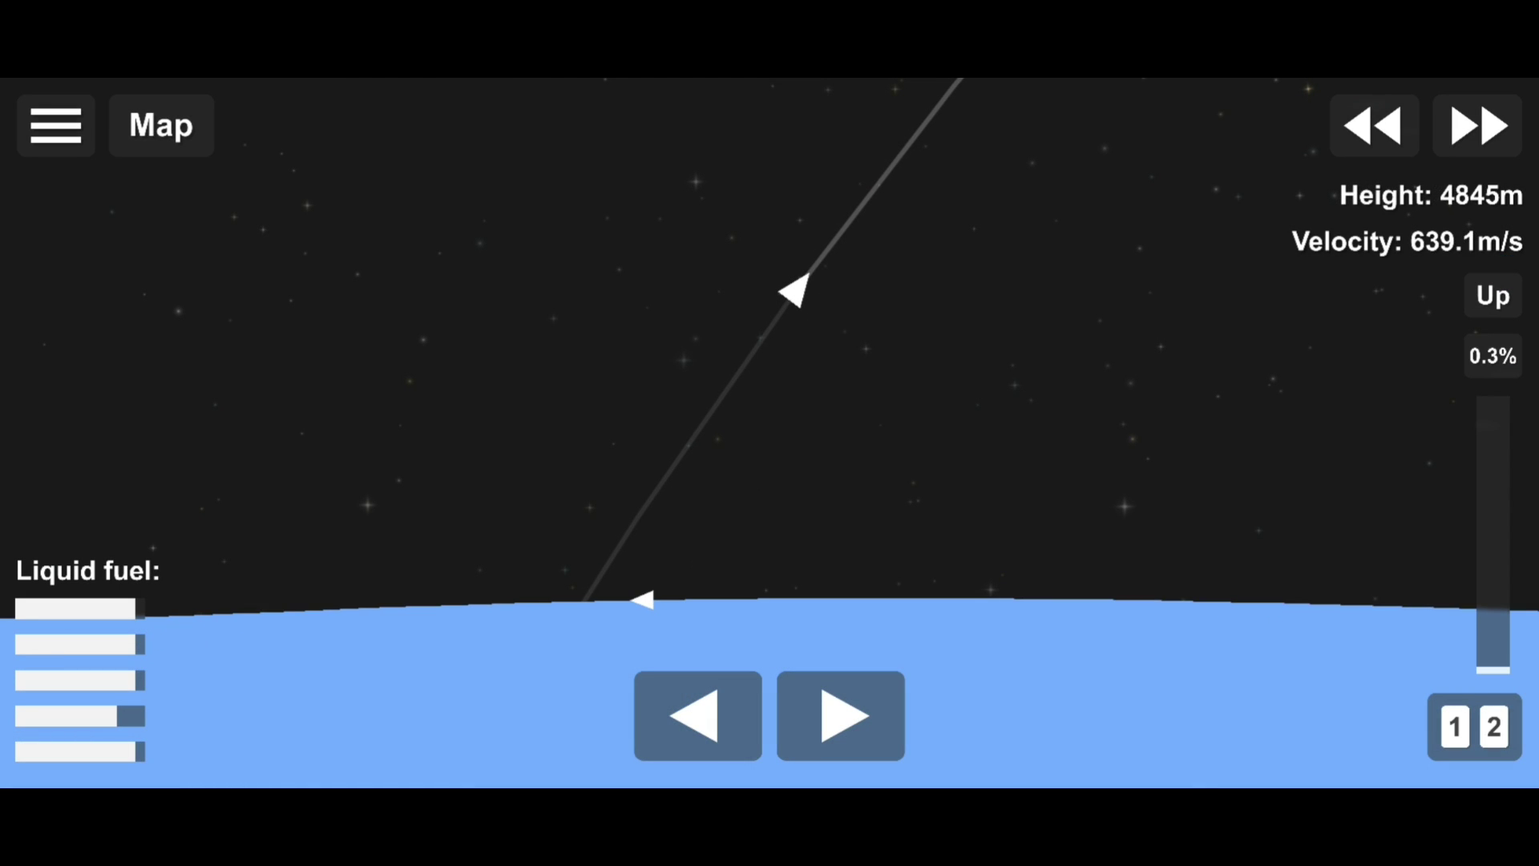
pyautogui.moveTo(1493, 660); pyautogui.dragTo(1492, 445)
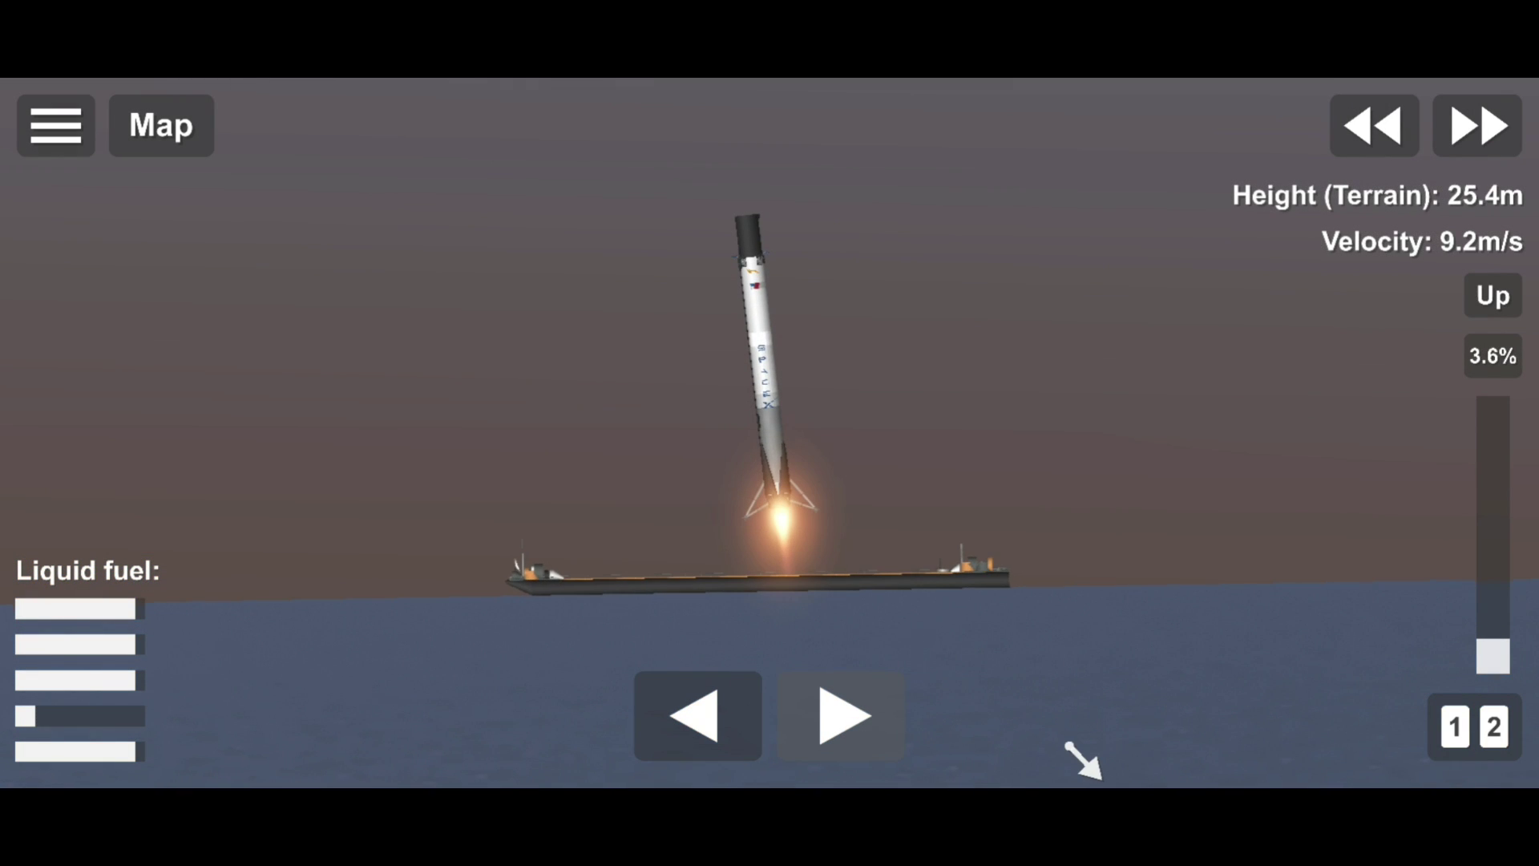
pyautogui.click(841, 716)
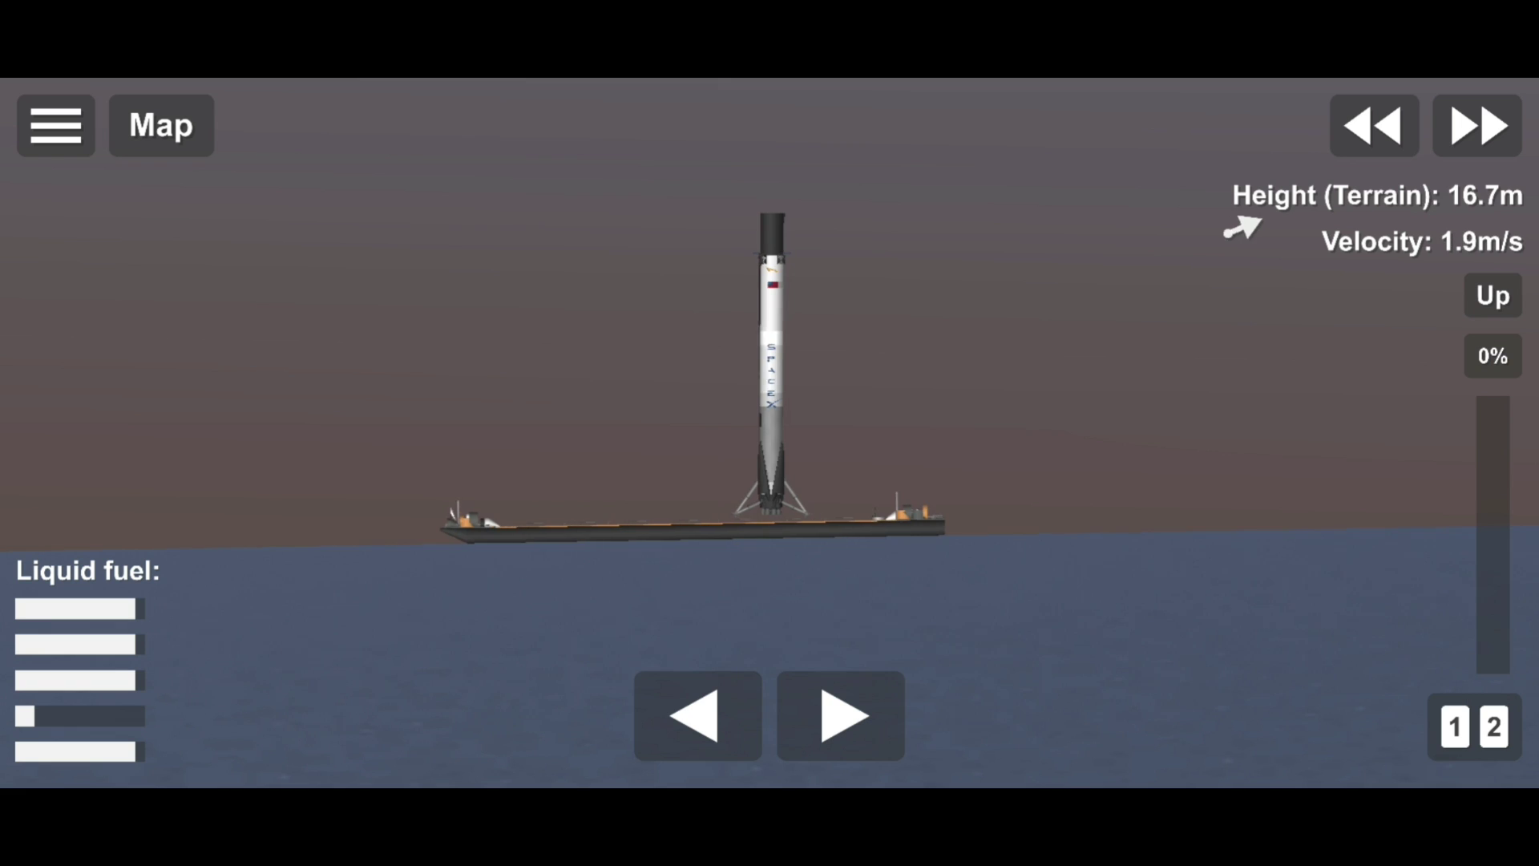
pyautogui.scroll(3, 156, 645)
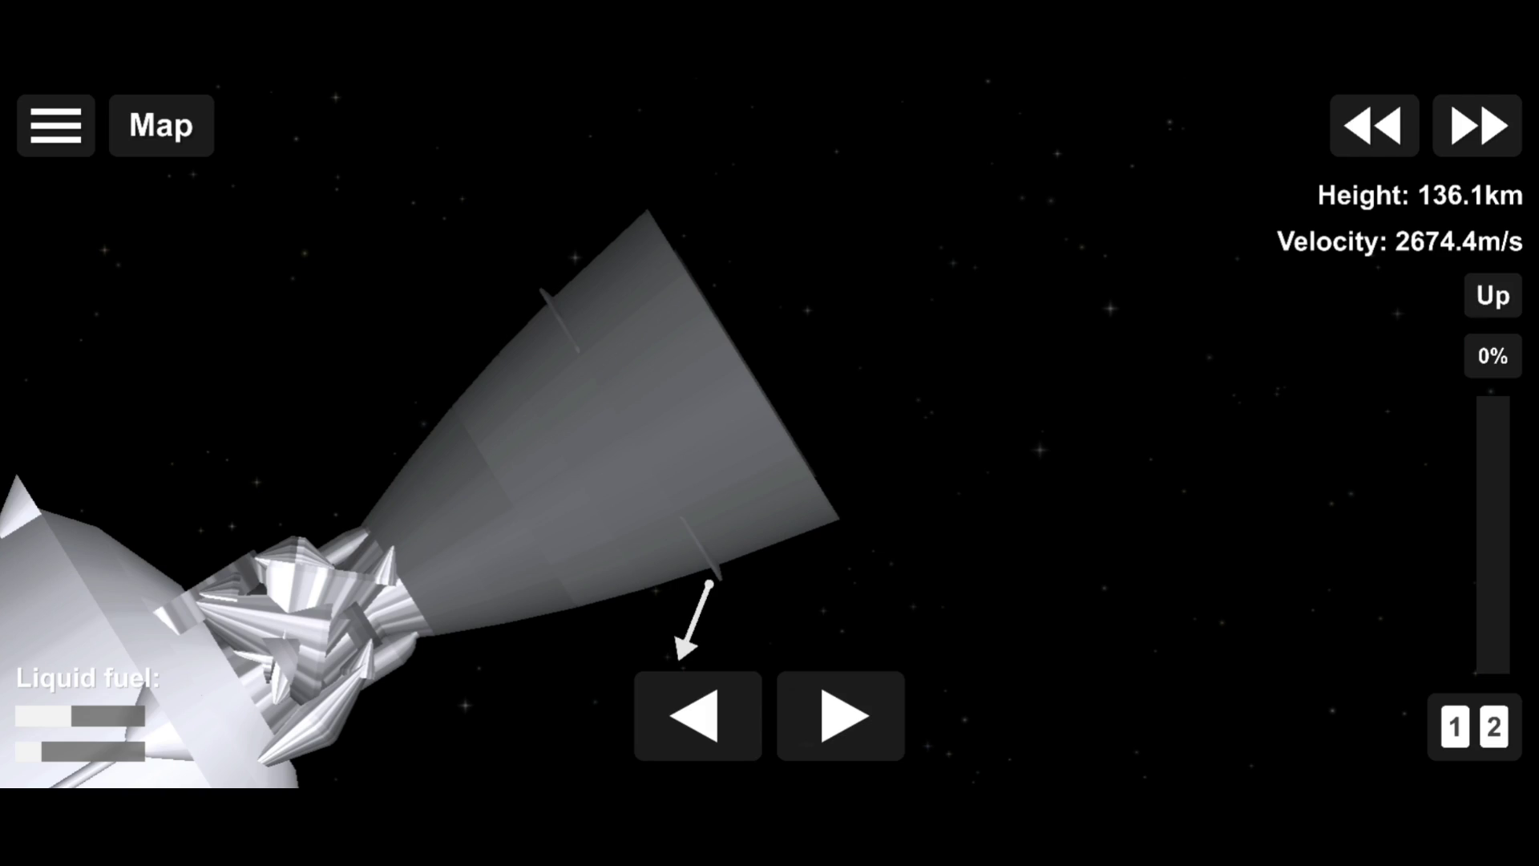
# Relight the second stage at full throttle, then cut thrust as DART nears 500 km
pyautogui.moveTo(1493, 668); pyautogui.dragTo(1492, 397)
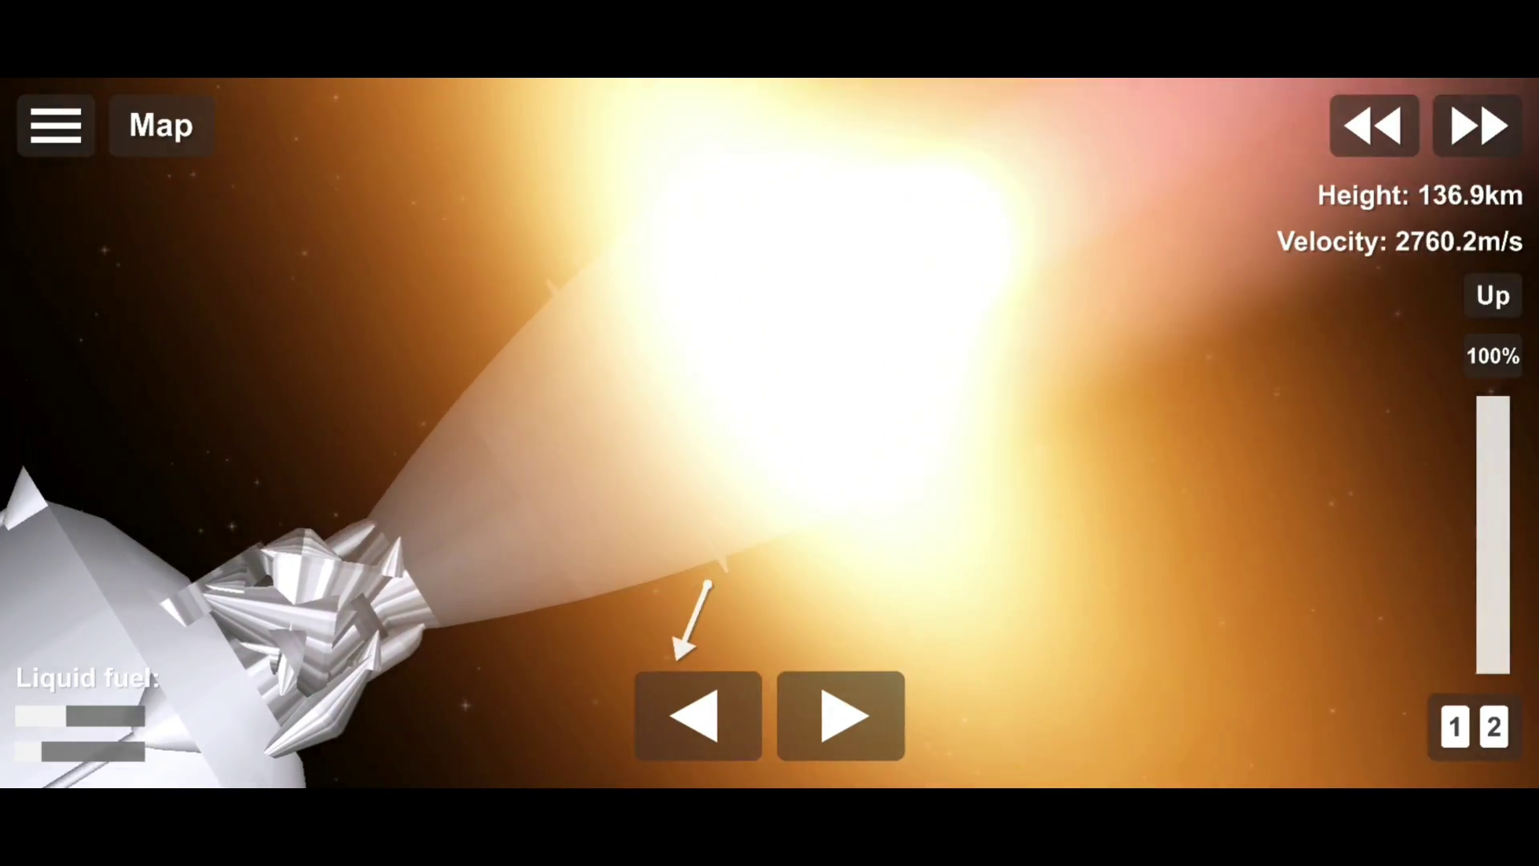
pyautogui.moveTo(1492, 403)
pyautogui.mouseDown()
pyautogui.moveTo(1493, 674)
pyautogui.moveTo(1493, 397)
pyautogui.mouseUp()
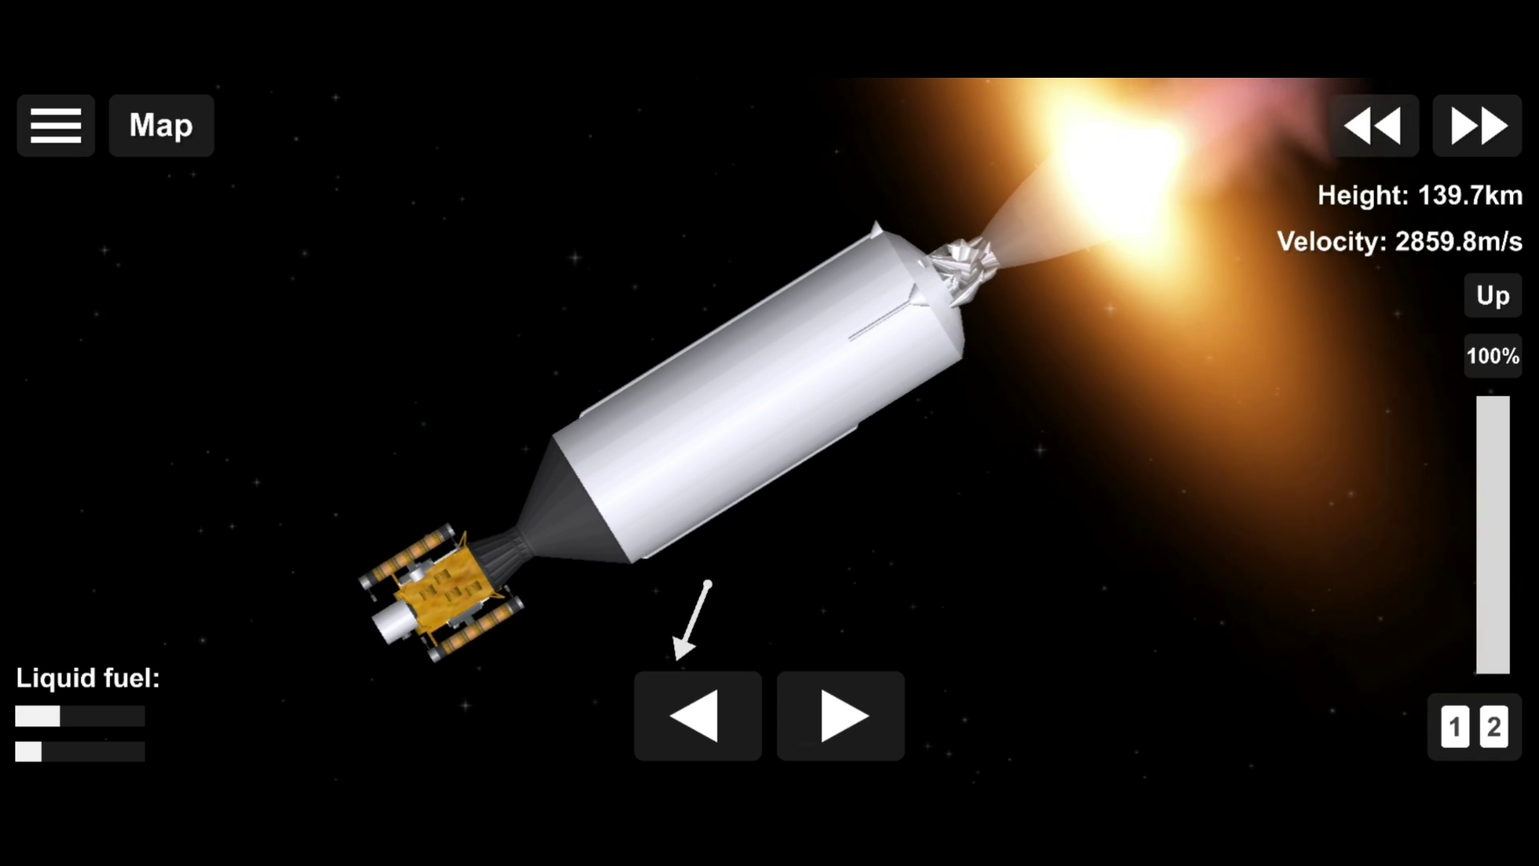
pyautogui.scroll(-5, 770, 433)
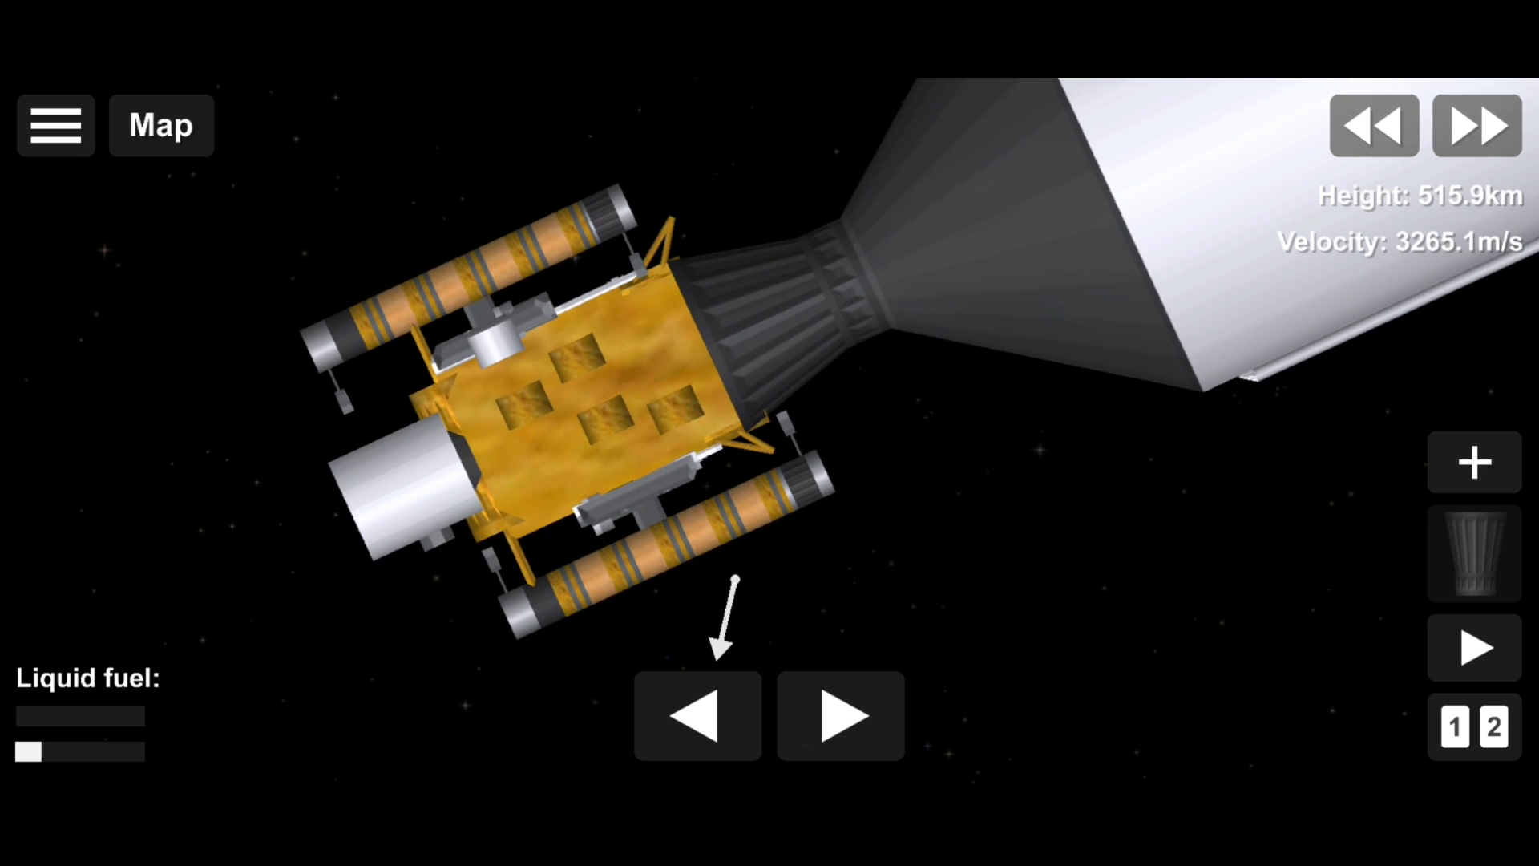
# Detach the DART payload with the staging panel's separation button
pyautogui.click(1022, 241)
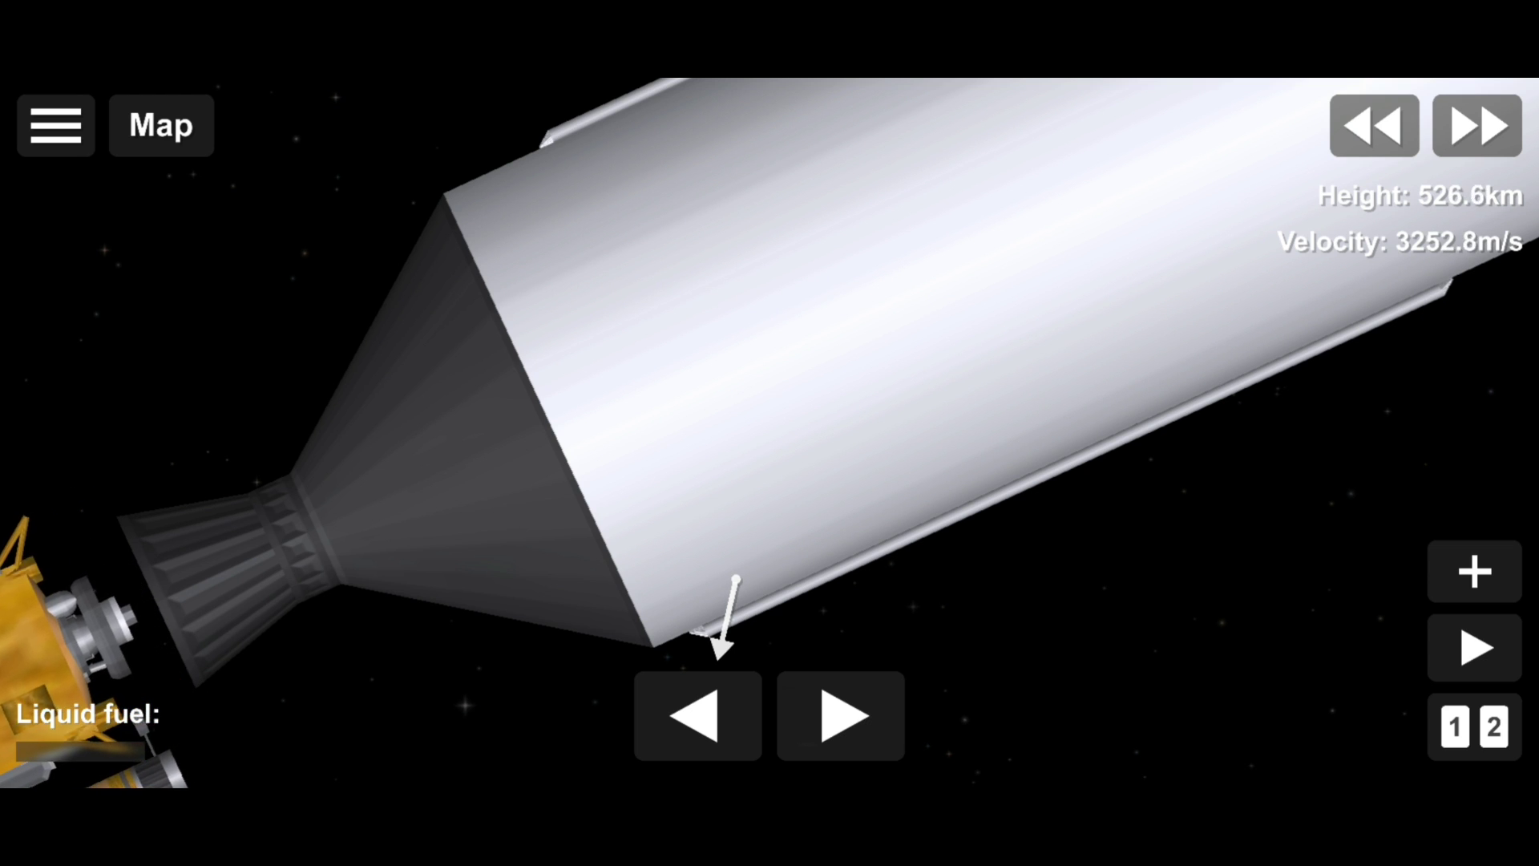
pyautogui.scroll(-5, 722, 650)
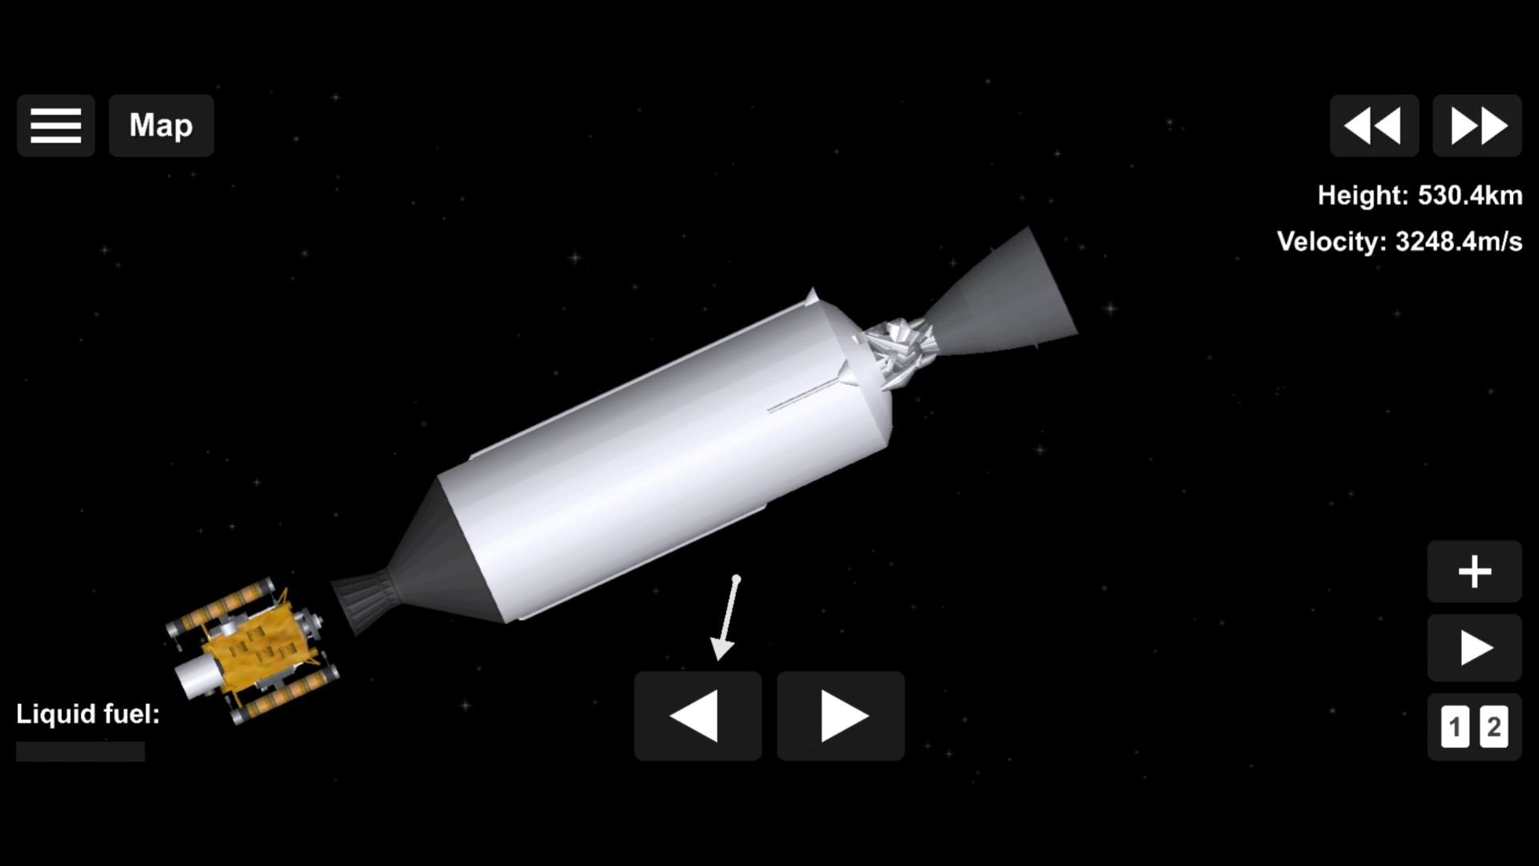